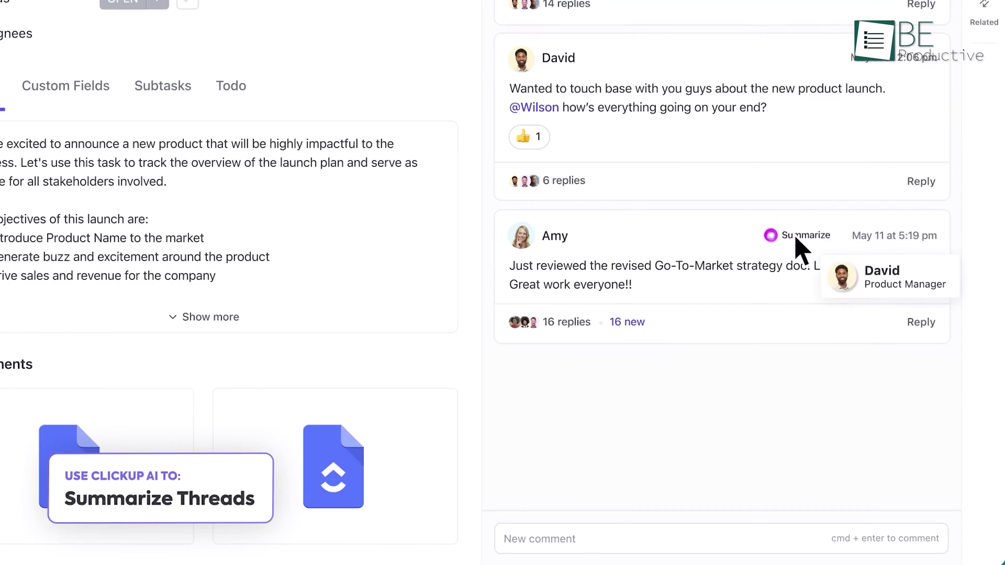
Step: Summarize the comment thread with AI, then start an Engineering technical specifications doc
click(796, 239)
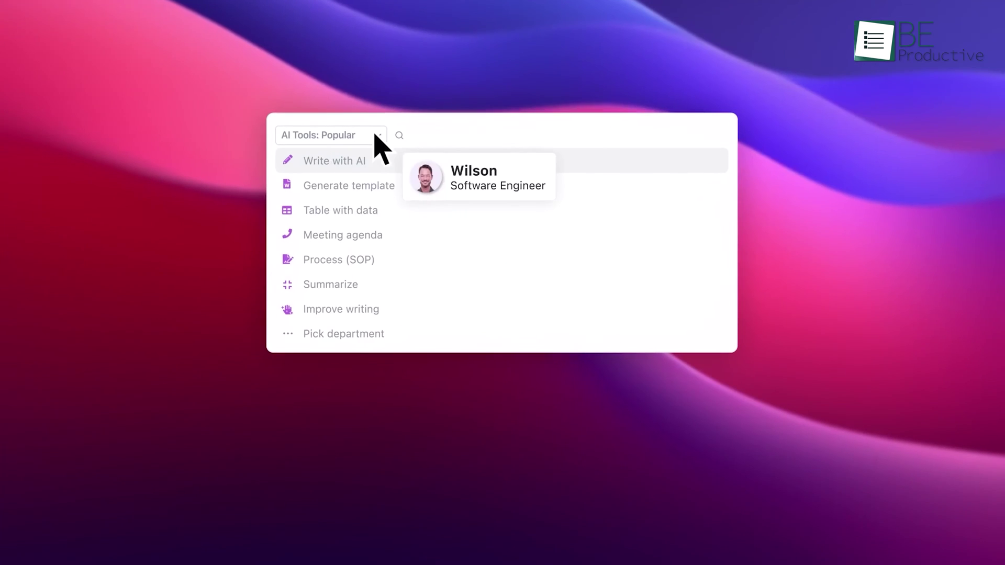
click(375, 135)
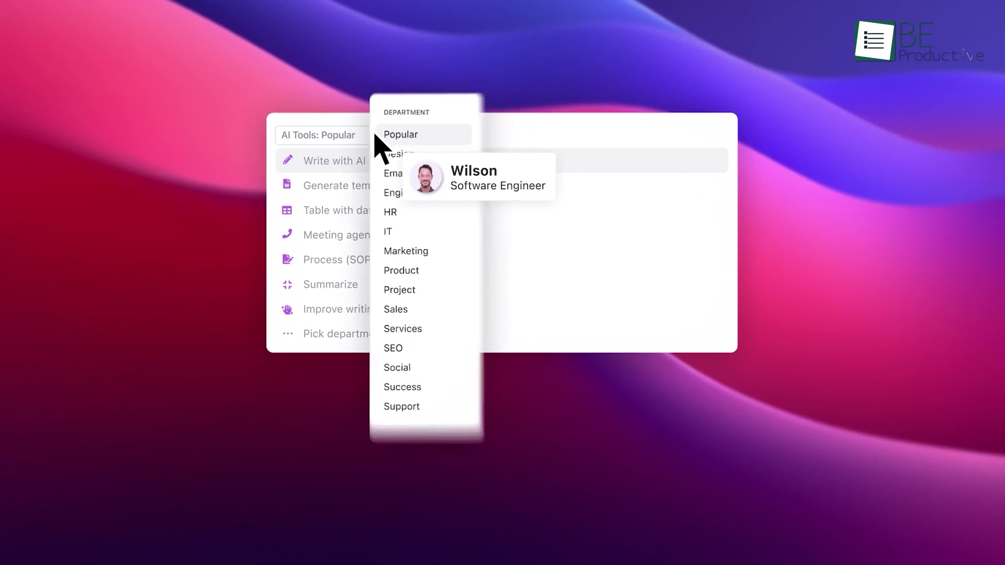
click(450, 200)
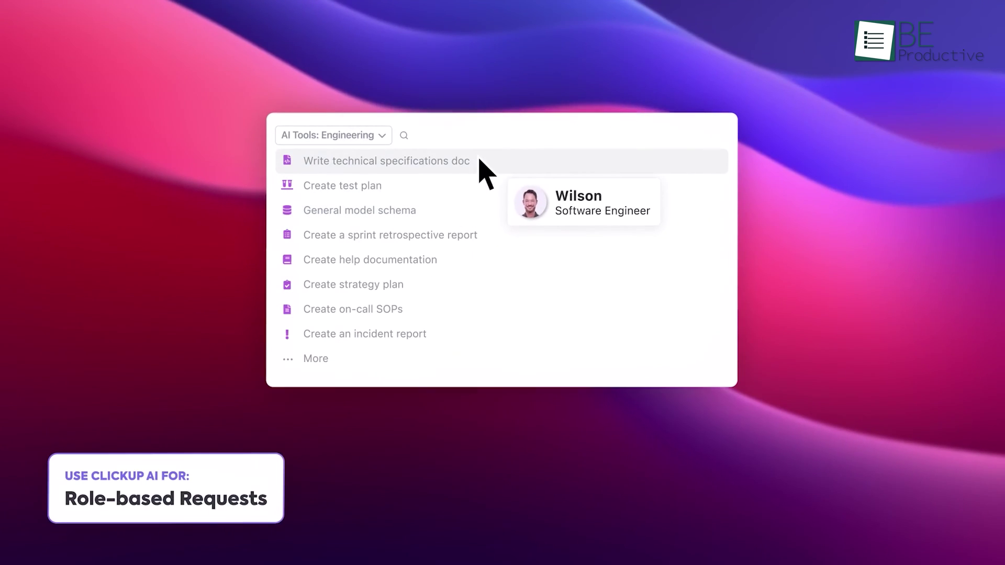
click(480, 160)
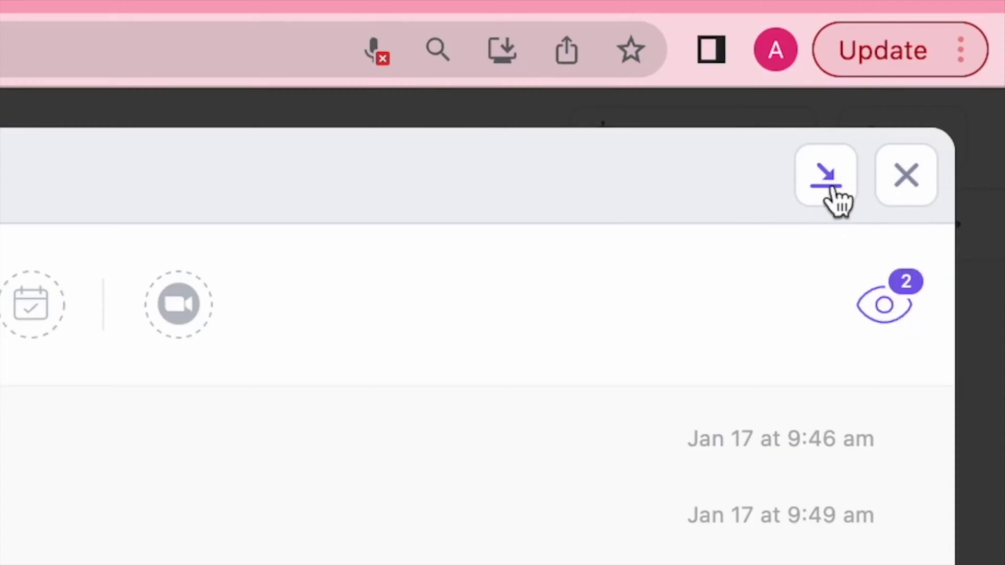
Step: Minimize the task into the tray and pin Record Clip, Track Time and Reminder
click(833, 189)
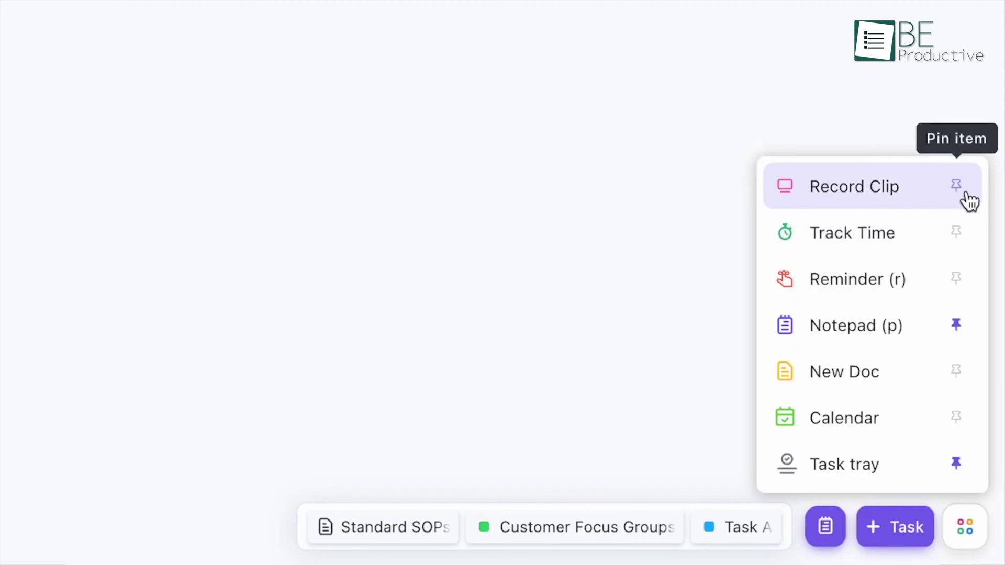
click(960, 192)
click(959, 235)
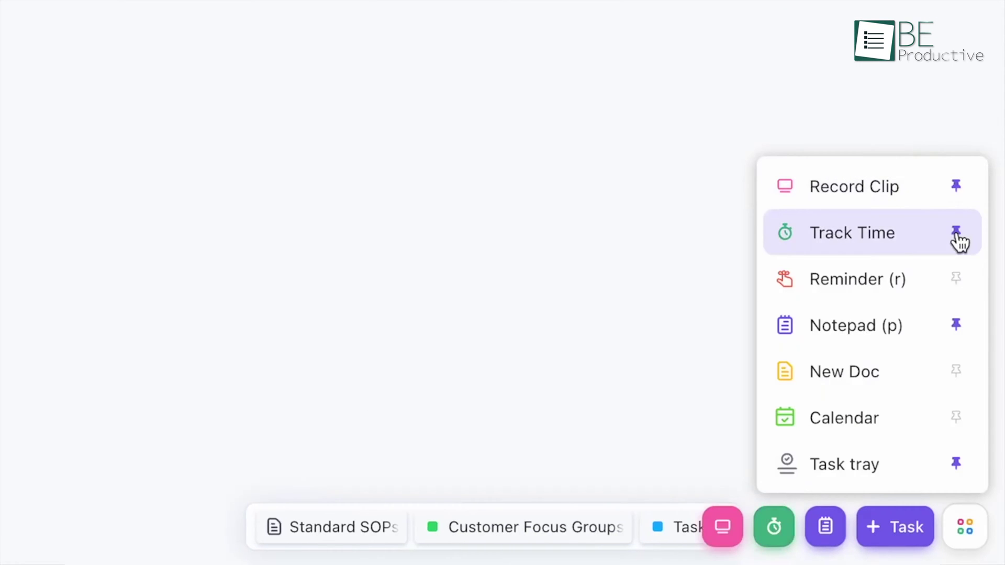
click(958, 283)
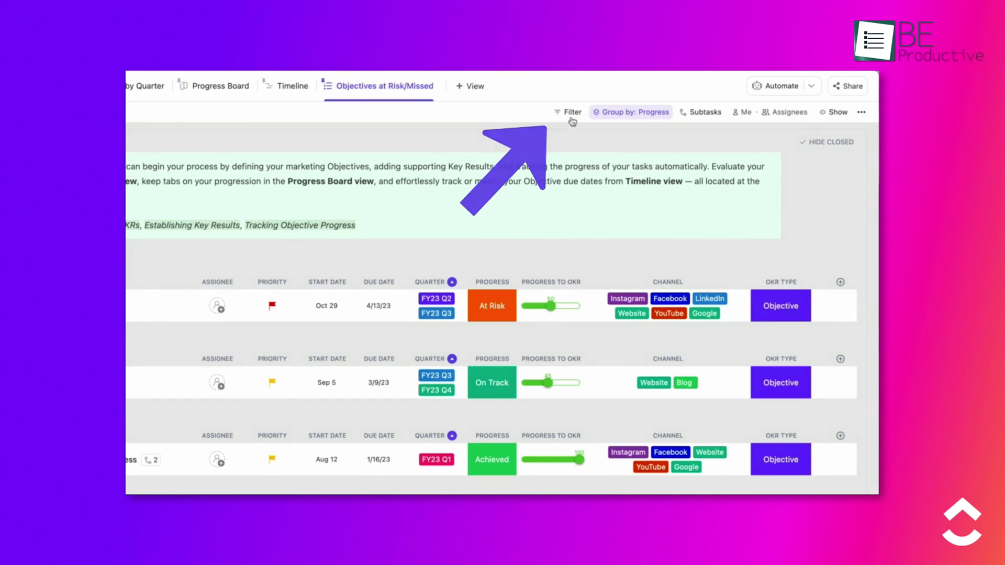
Step: Set the Budget custom field's currency to EUR - Euro (€), then show the apps list
click(570, 113)
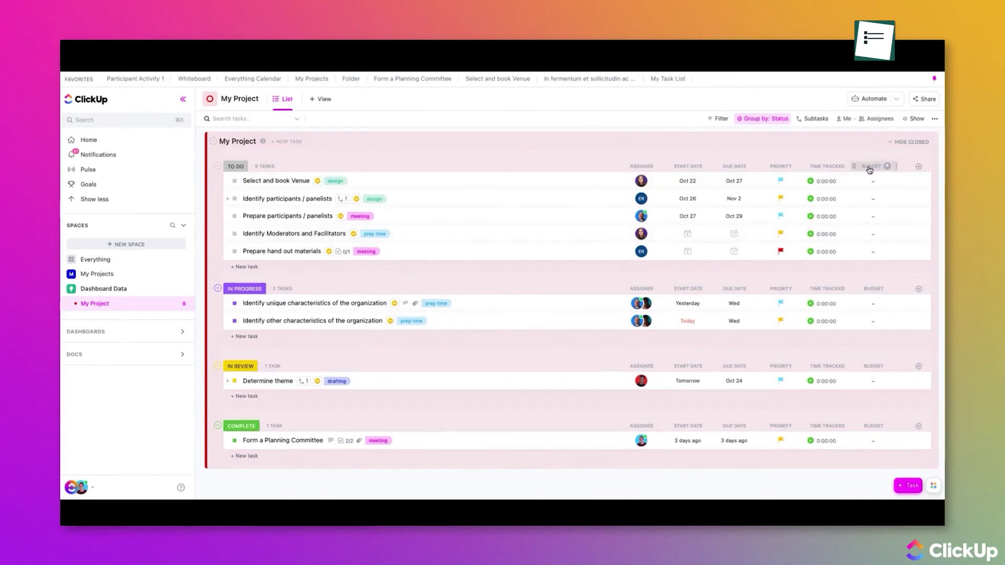
click(883, 163)
click(883, 323)
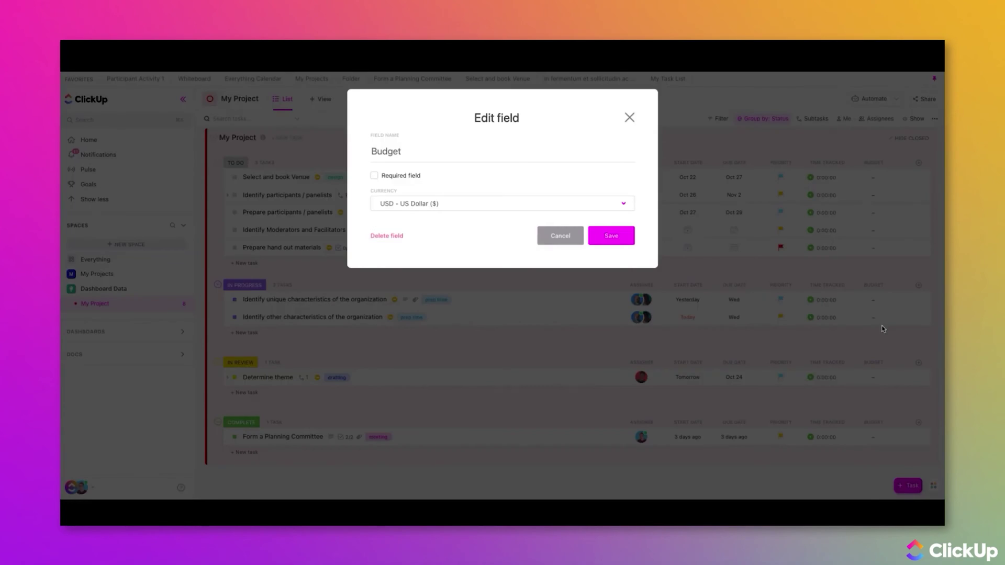
click(438, 211)
click(434, 262)
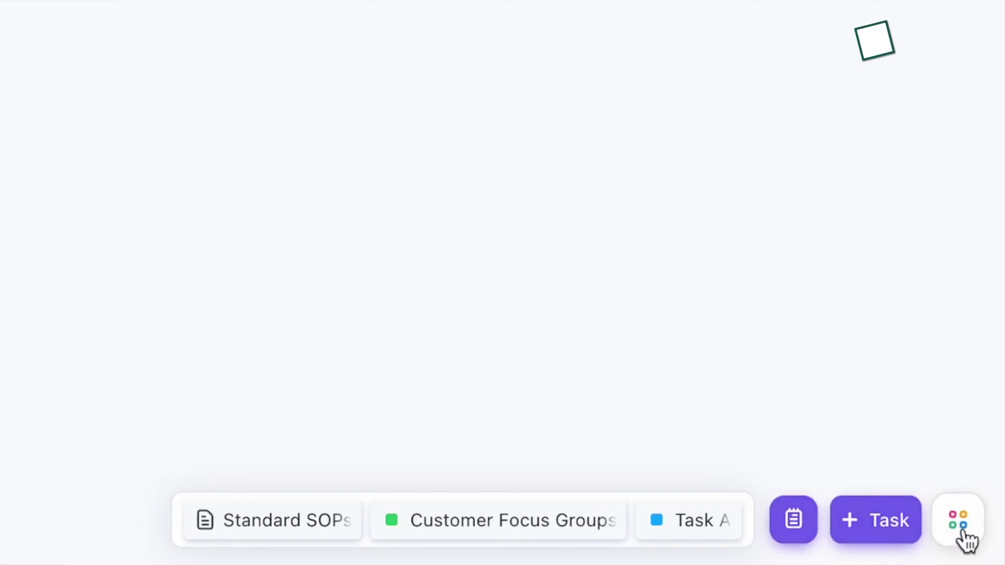
click(965, 539)
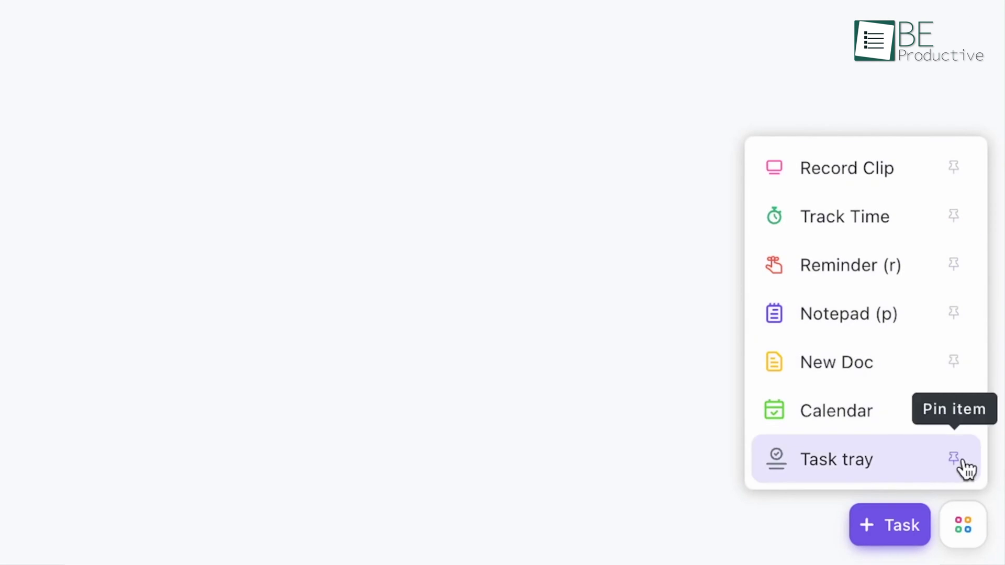
Step: In 'Make This the Summer of You', set the AI brief to Default tone and choose creativity
click(251, 170)
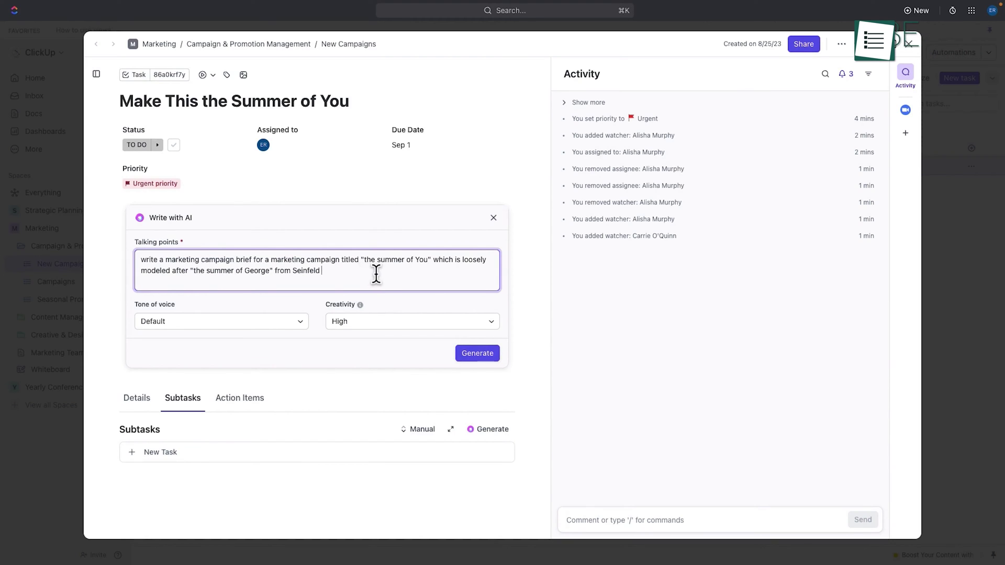
click(295, 322)
click(215, 361)
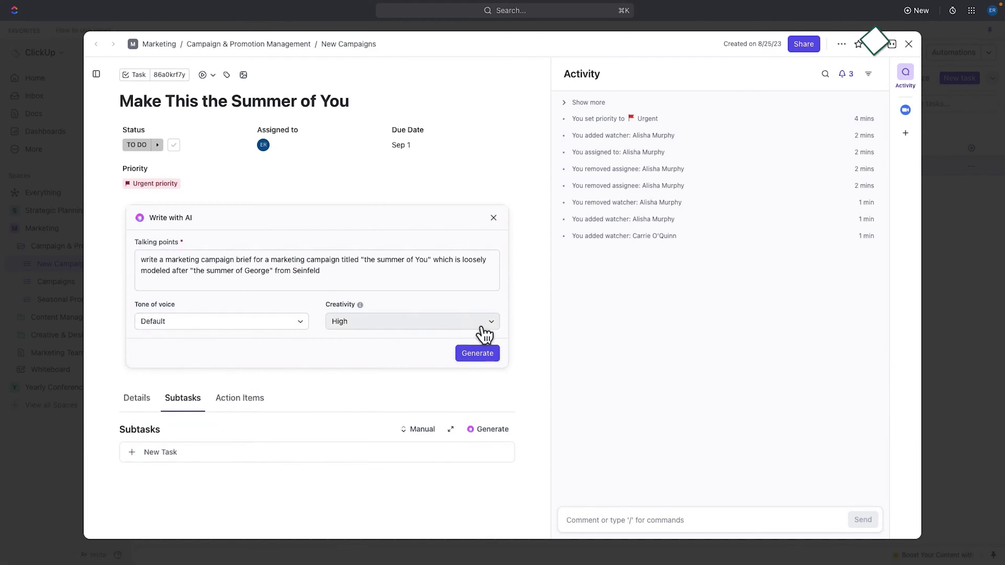
click(480, 324)
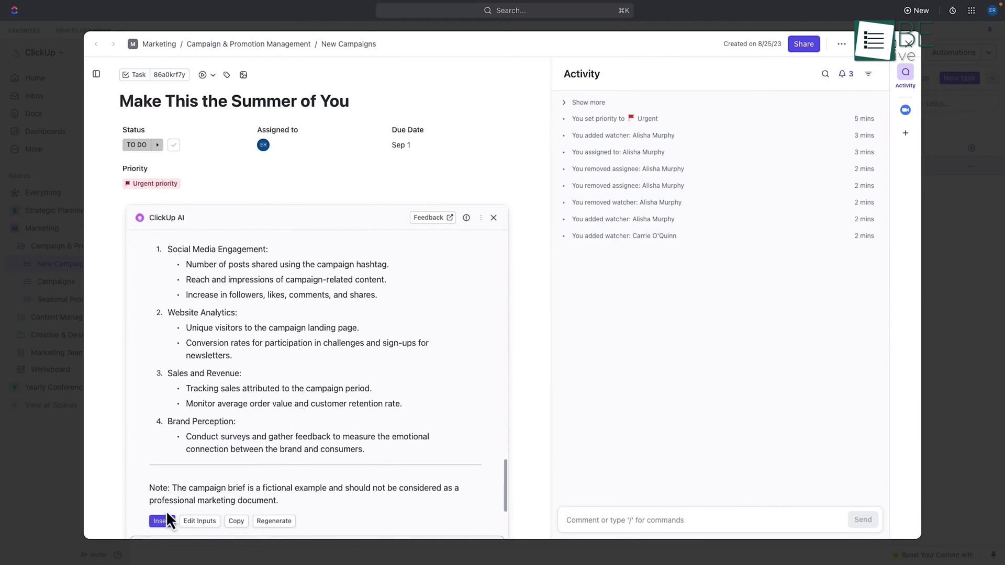
Step: Insert the AI-generated brief into the description, expand it, and start linking a task
click(162, 521)
click(330, 374)
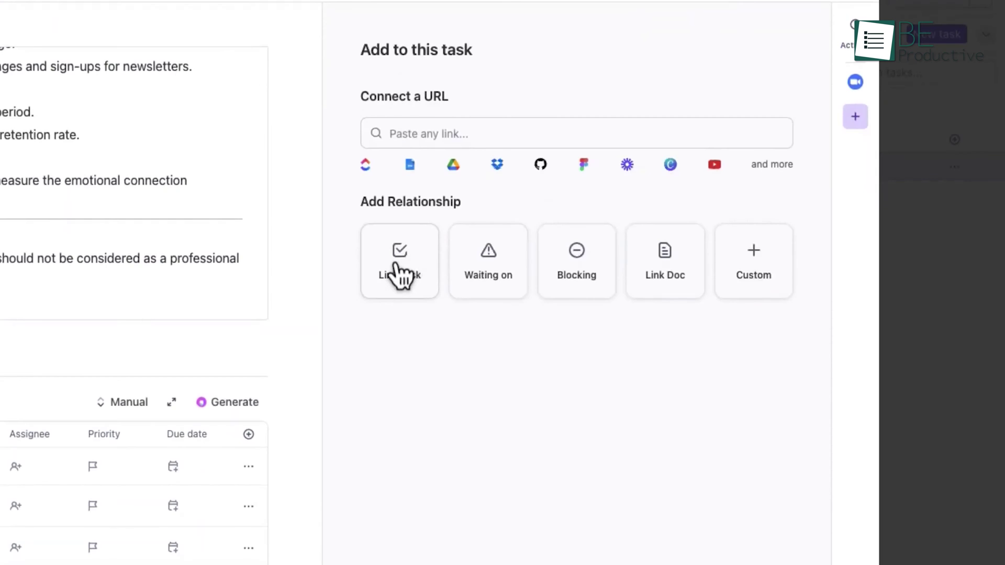
click(394, 261)
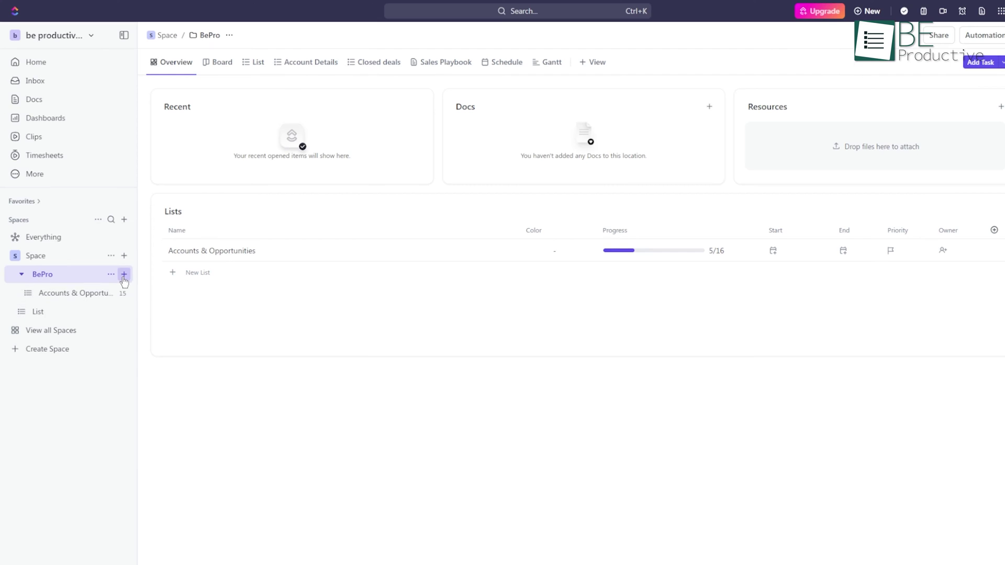
Step: Add a new List to the BePro folder from the sidebar
click(124, 274)
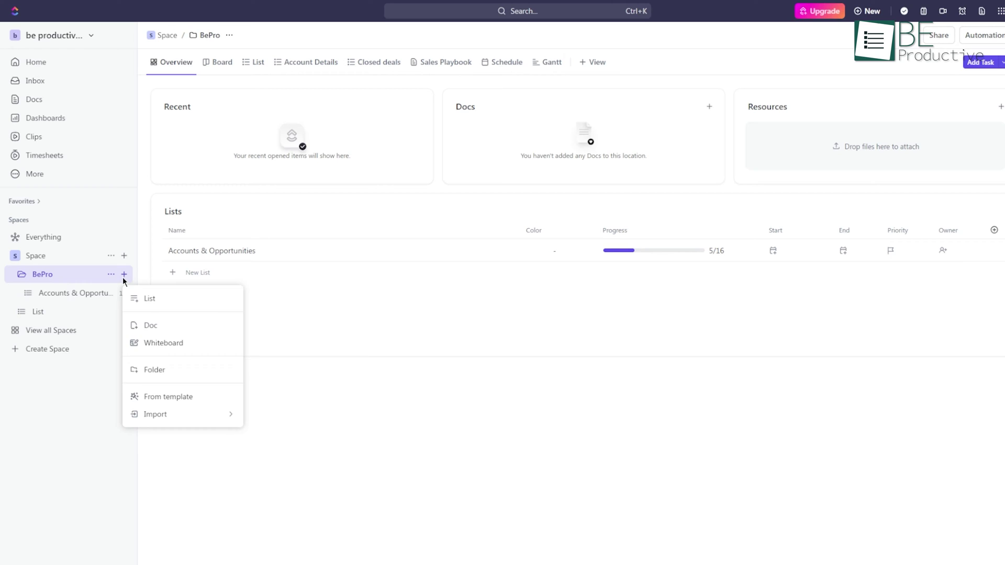
click(174, 305)
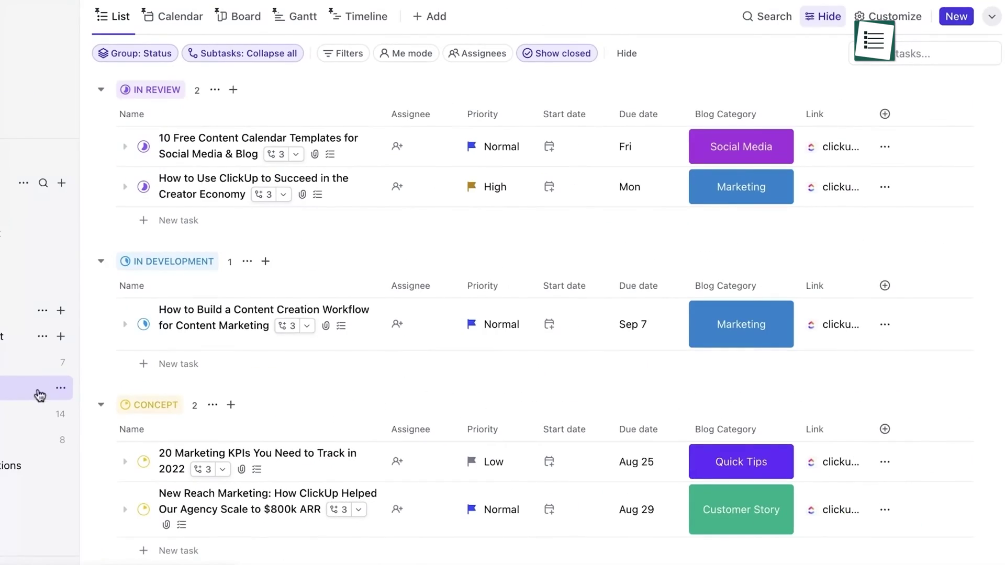
Step: Browse the deals in Board, Workload, Calendar, Gantt, Timeline, Mind Map and Table views
scroll(90, 394, down, 2)
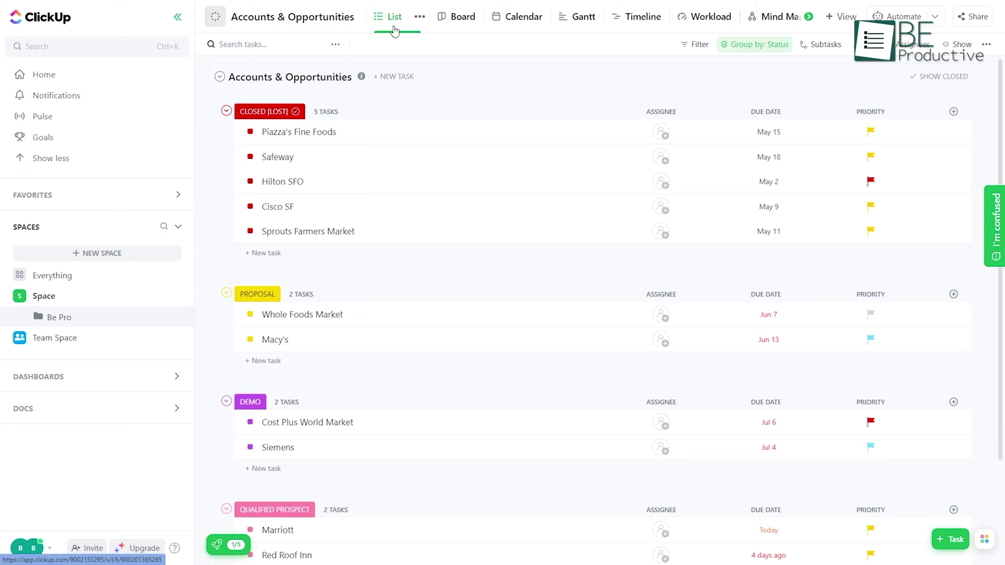
click(456, 17)
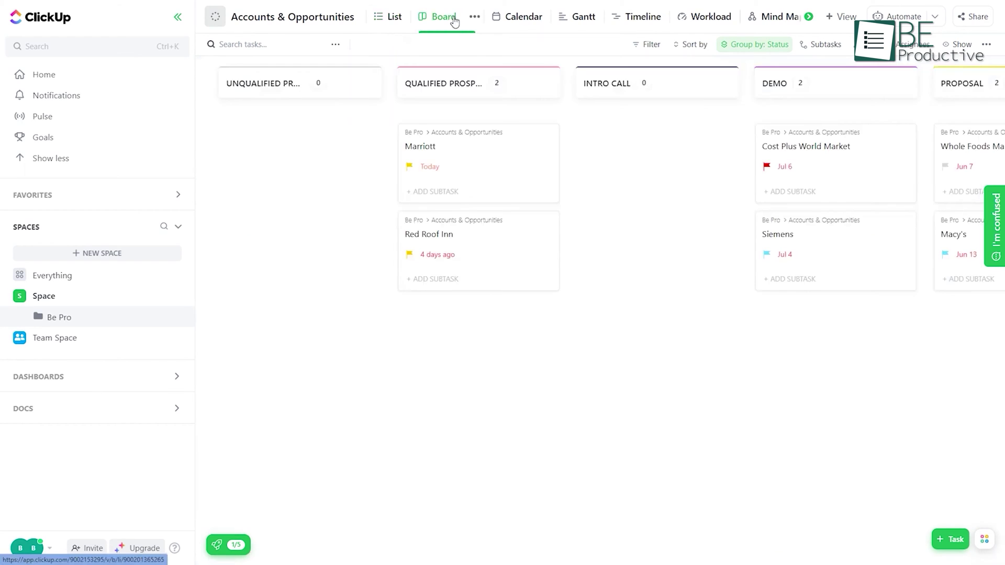
click(699, 16)
click(501, 16)
click(569, 18)
click(643, 16)
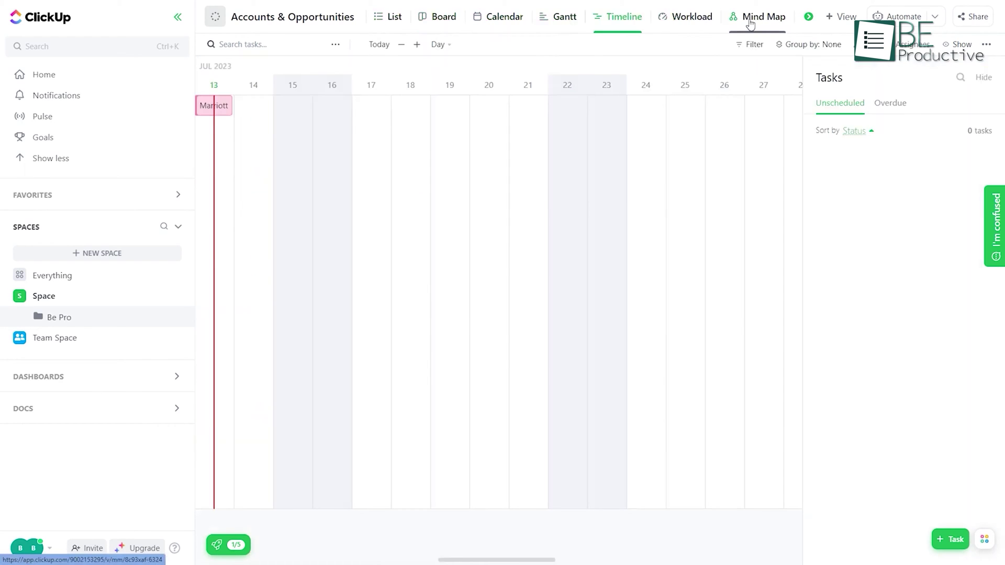
click(763, 16)
click(788, 17)
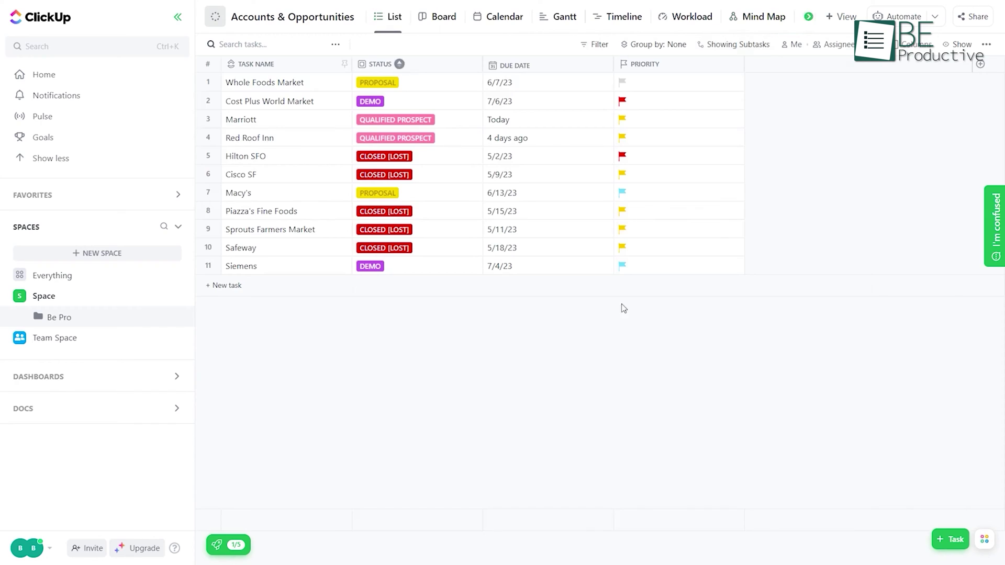
Step: Add a blank Whiteboard view, then return to the Calendar and Gantt views
click(841, 16)
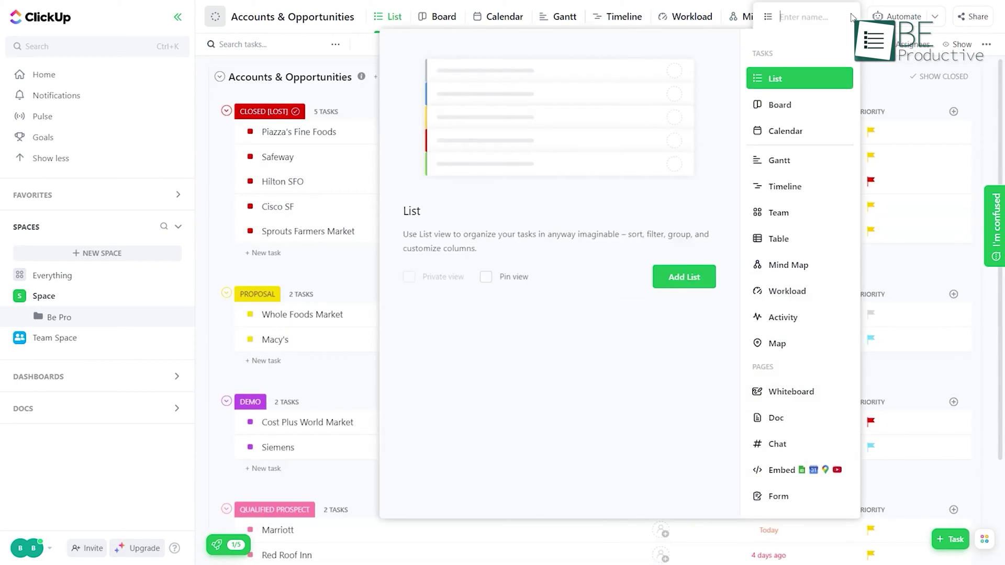
click(677, 287)
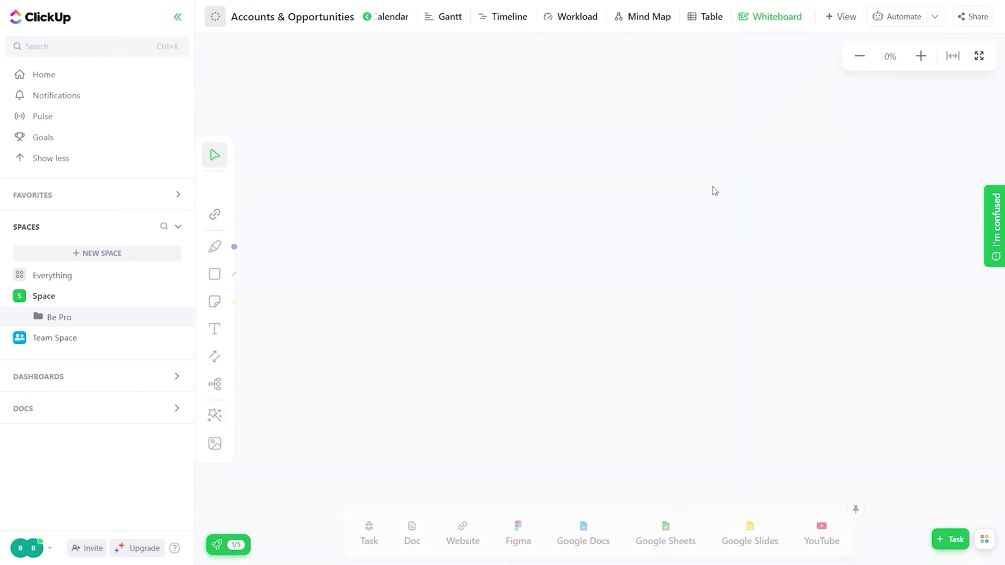
click(408, 533)
click(498, 18)
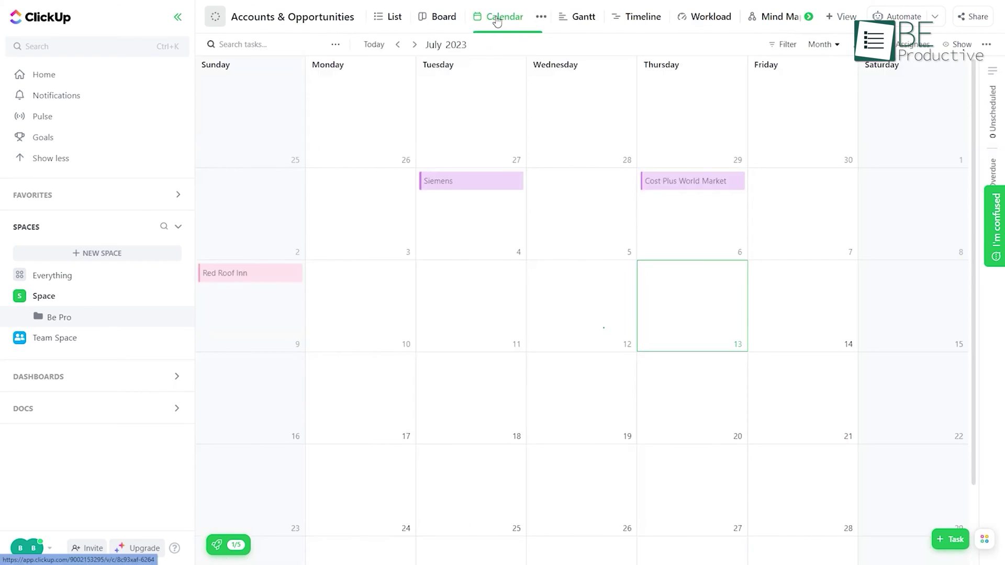
click(565, 20)
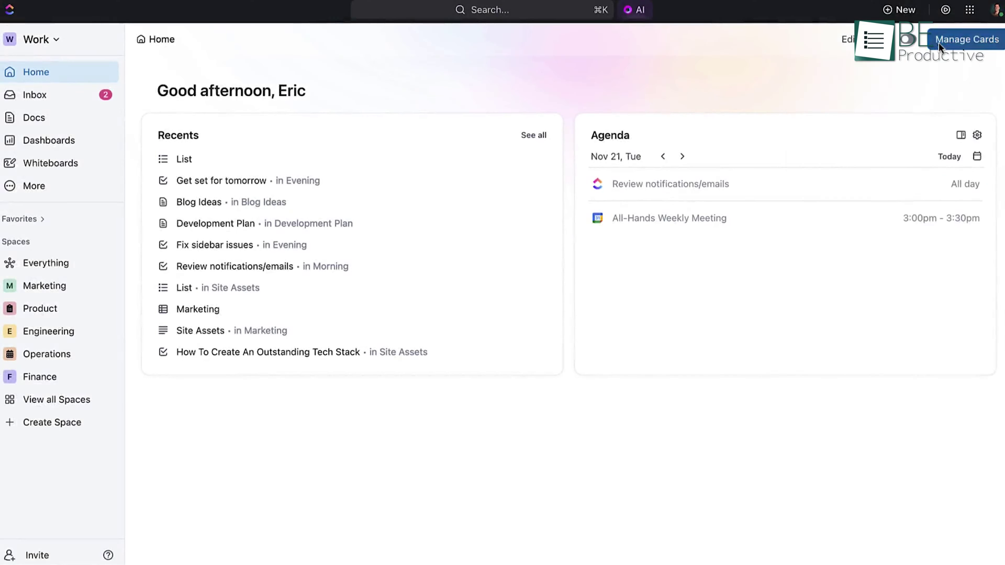
Step: Add the LineUp card to Home, shrink it and Assigned to me, and place LineUp right
click(940, 46)
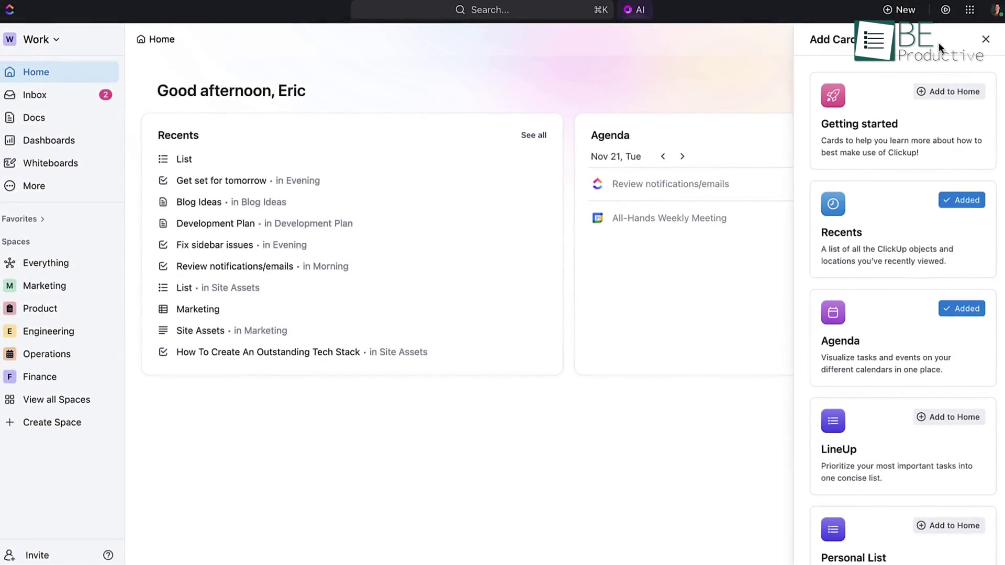
click(947, 417)
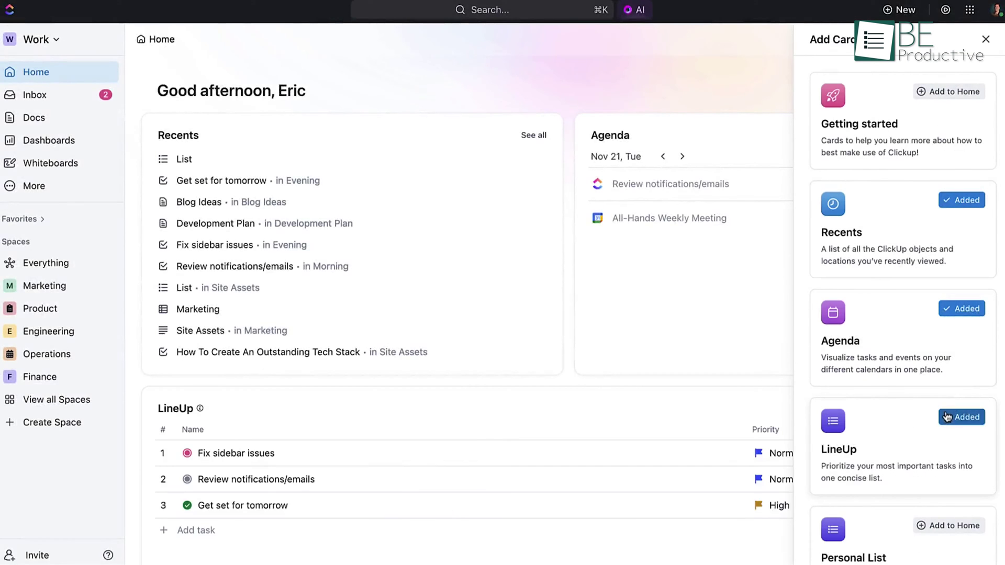
scroll(947, 414, down, 7)
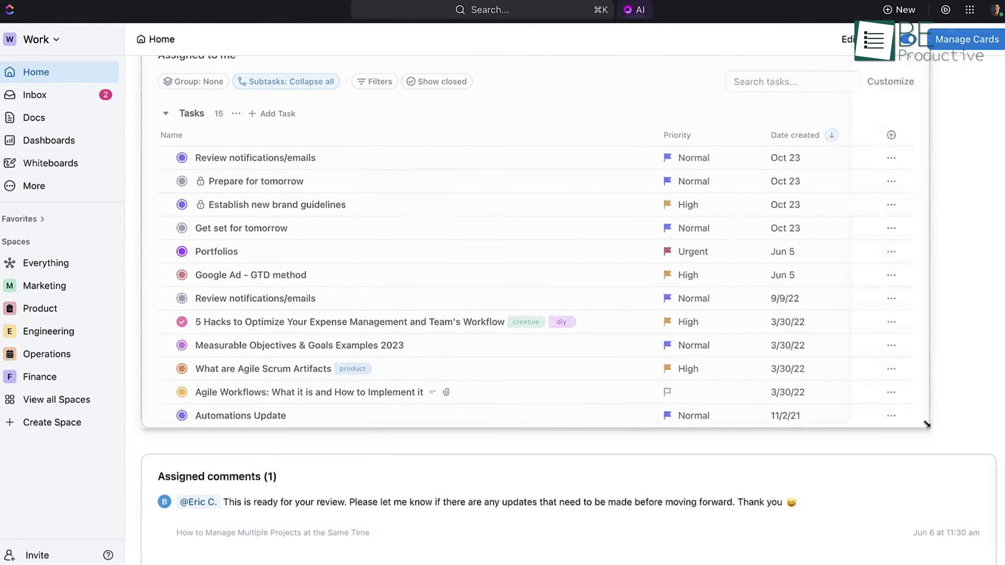
drag(929, 419, 570, 313)
scroll(762, 248, up, 6)
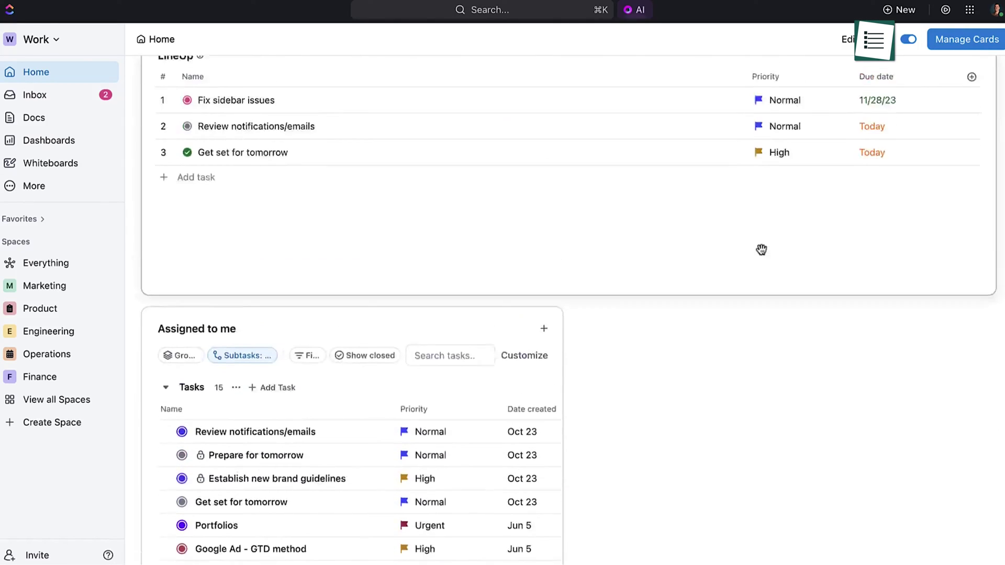
drag(979, 345, 579, 281)
drag(511, 273, 920, 274)
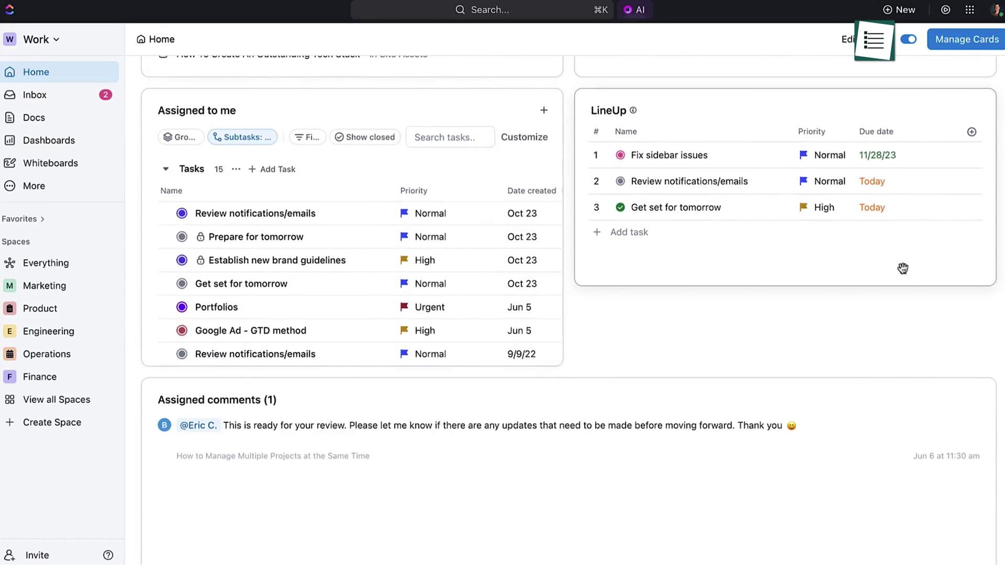
Step: Check the priority of 'Get set for tomorrow', keeping it High
click(805, 207)
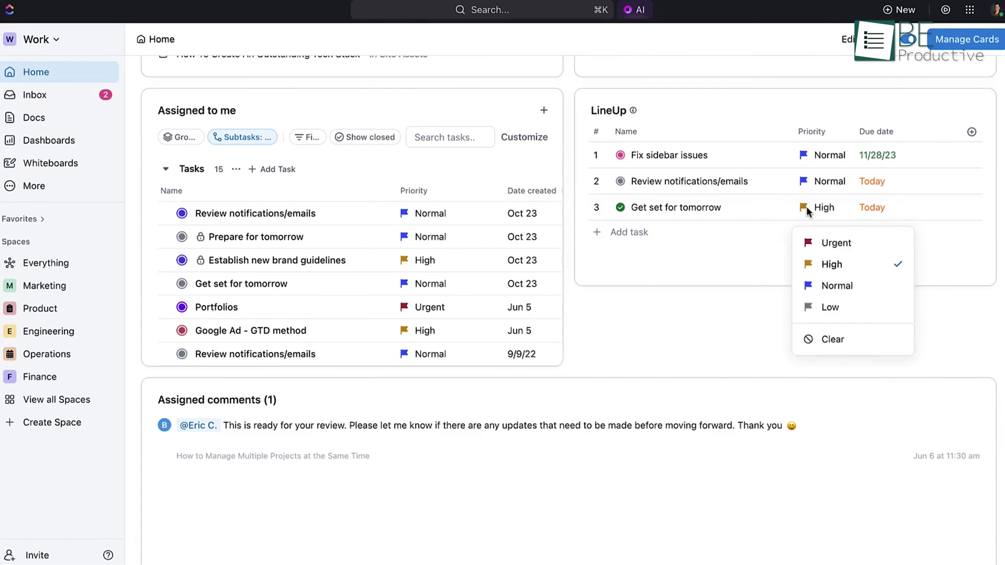
click(842, 278)
scroll(1000, 257, up, 6)
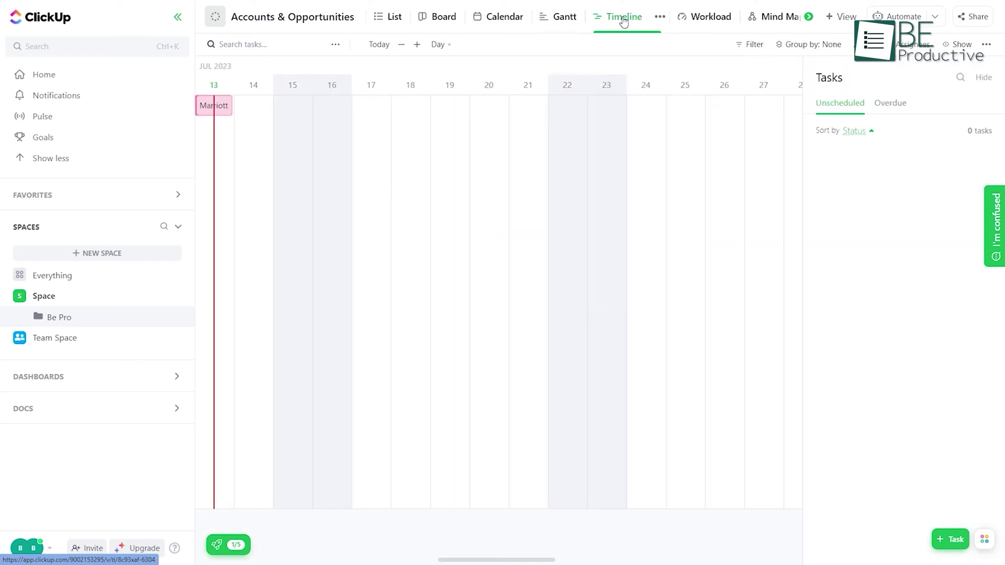
Step: Switch to the Mind Map view and pin Record Clip, Track Time and Reminder
click(761, 20)
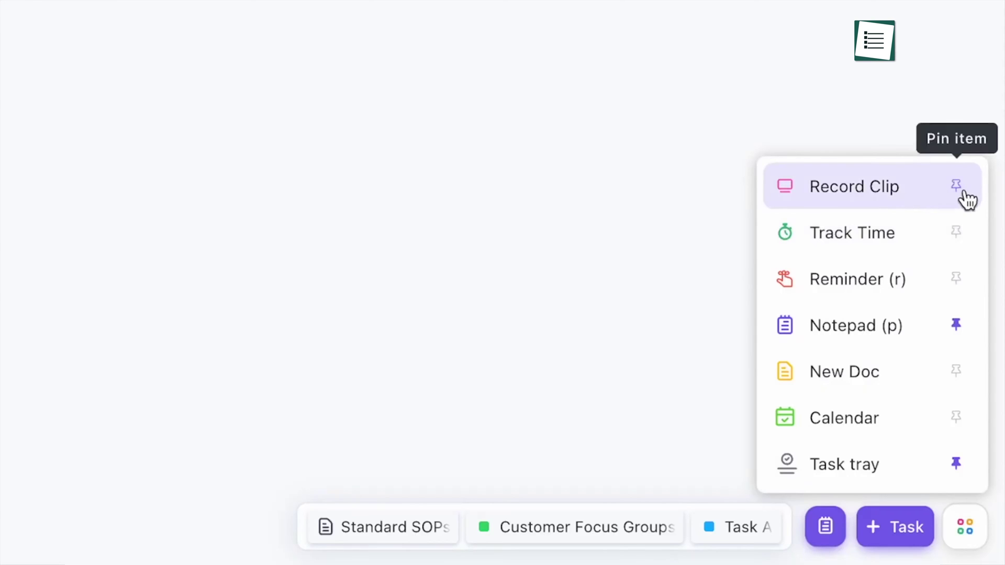
click(957, 188)
click(957, 234)
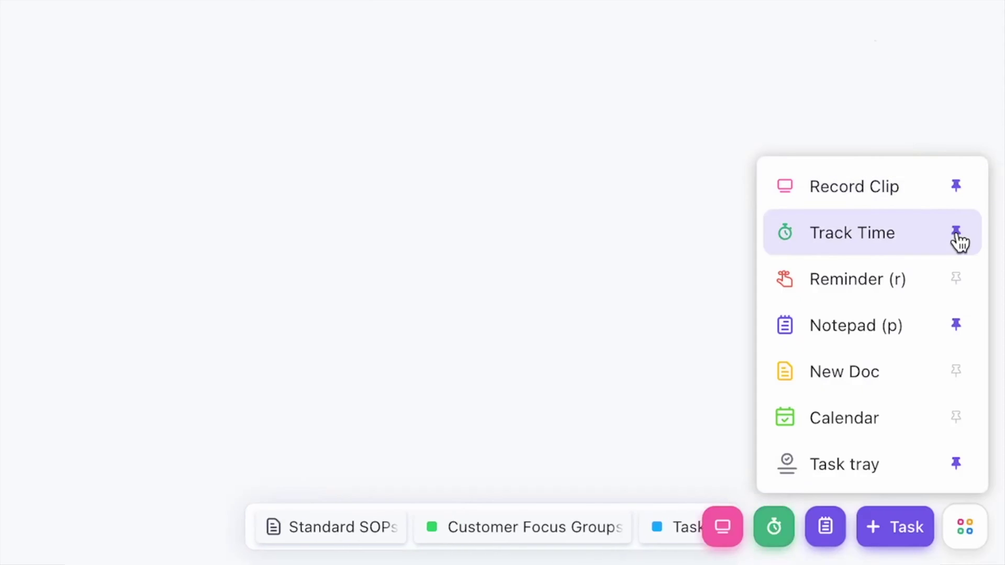
click(957, 279)
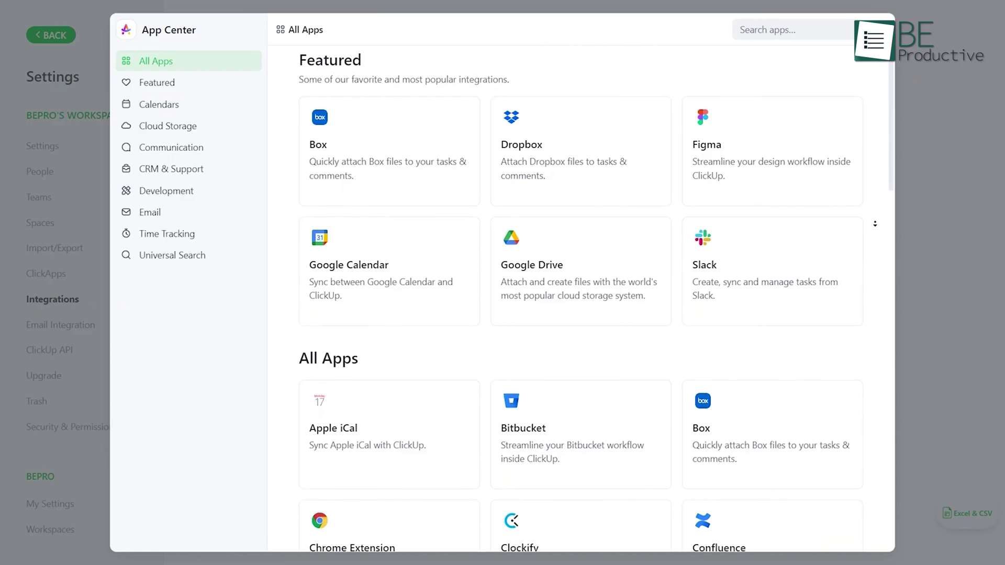
Step: Open Apps > App Center from the workspace menu and scroll through All Apps
scroll(875, 223, down, 1)
scroll(875, 224, down, 2)
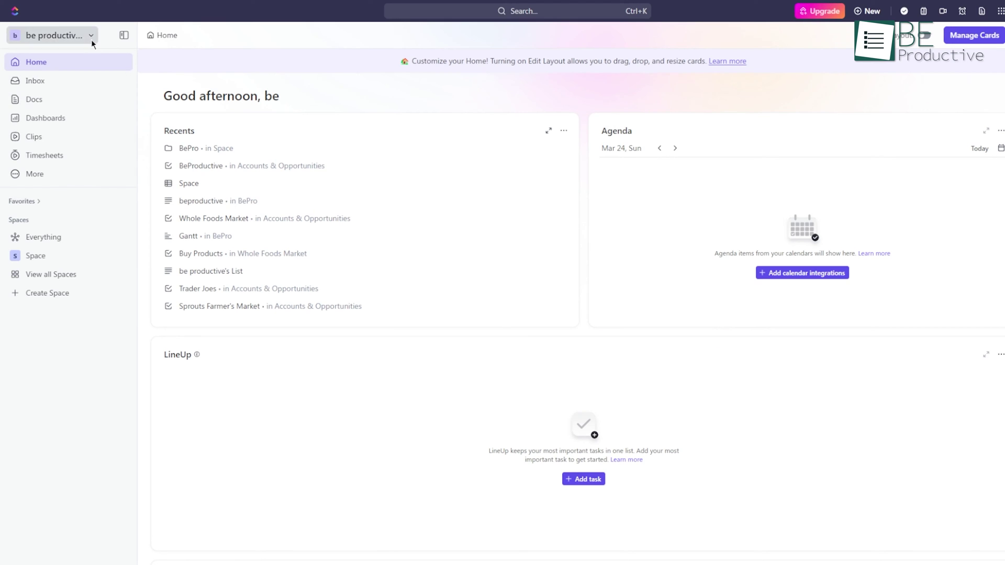
click(91, 37)
mouse_move(119, 131)
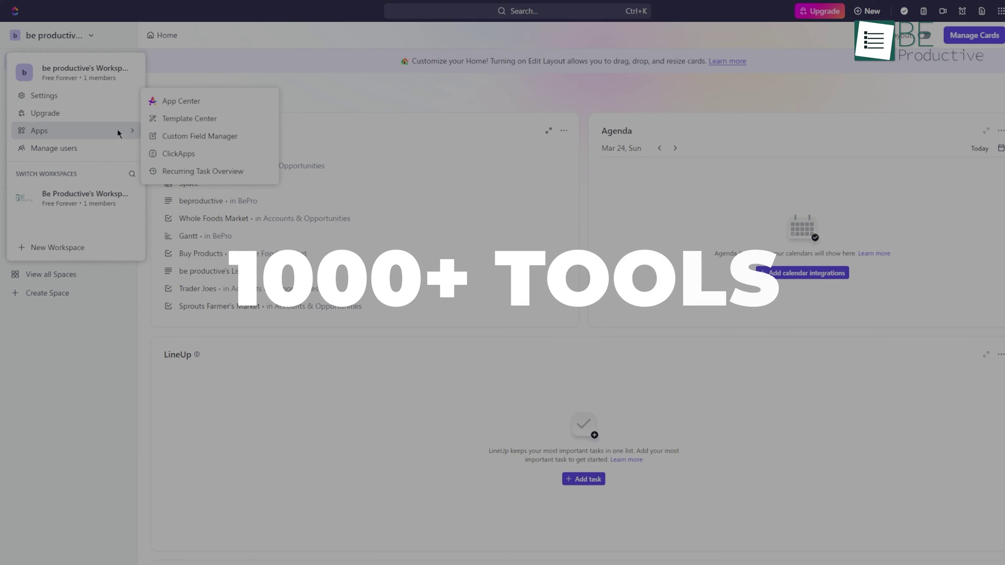
click(188, 107)
drag(840, 166, 848, 466)
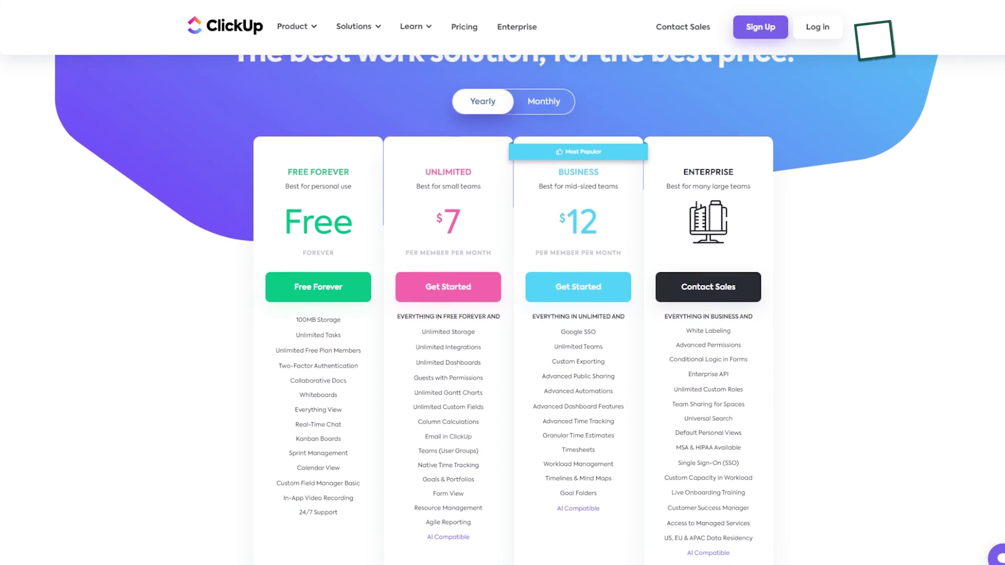
scroll(514, 314, down, 2)
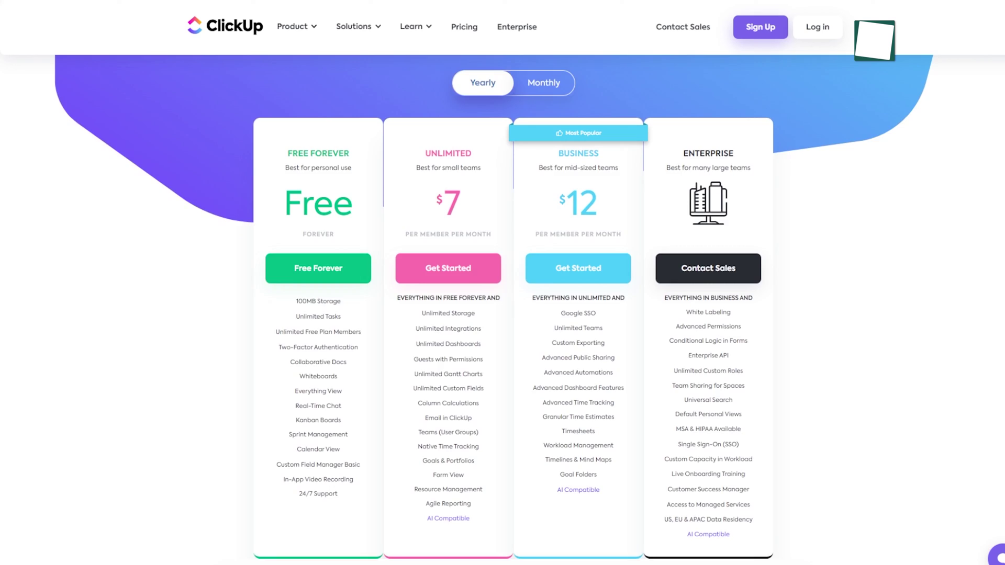